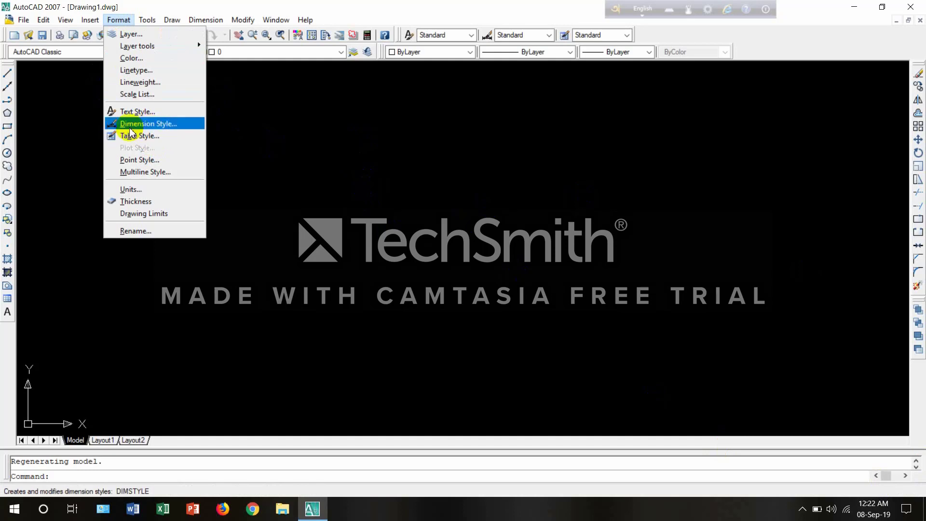
- Set the Standard dimension style's linear primary units to Engineering format with 0'-0" precision
{"action": "left_click", "coordinate": [157, 124]}
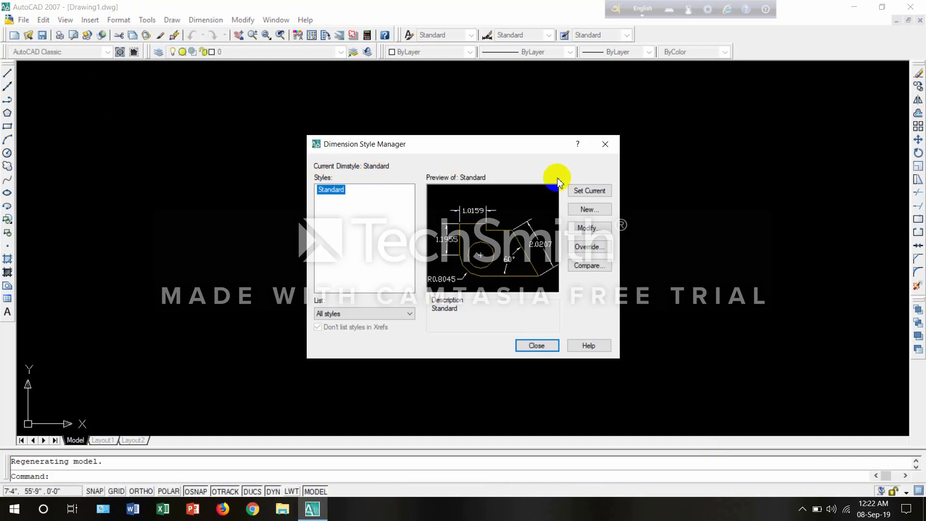
{"action": "left_click", "coordinate": [585, 233]}
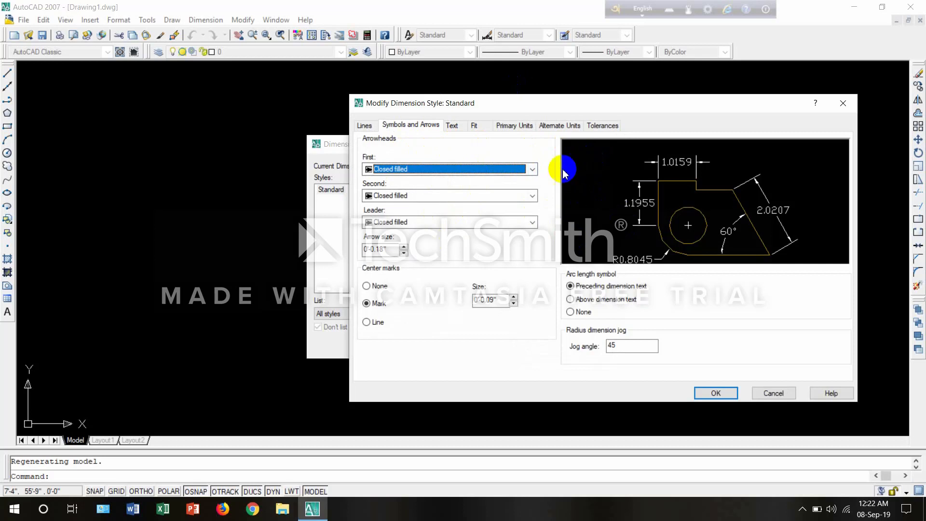
{"action": "left_click", "coordinate": [515, 127]}
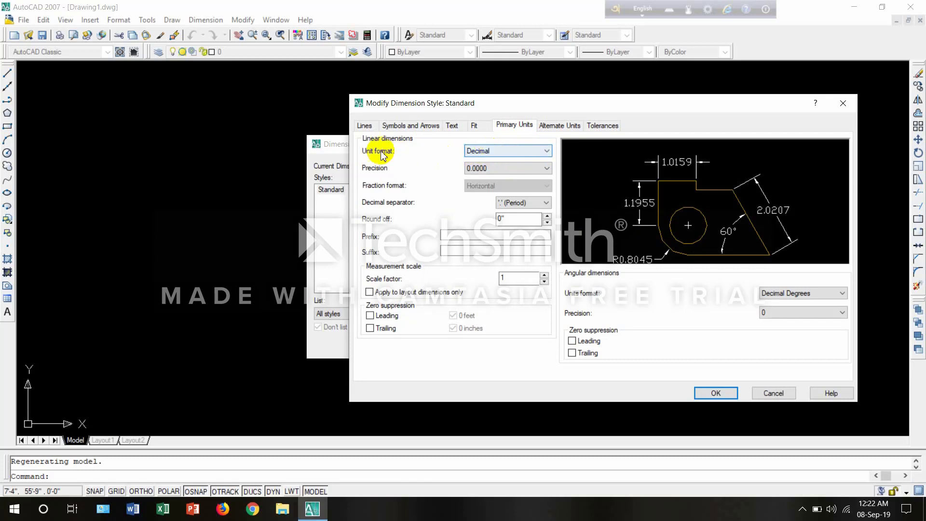
{"action": "left_click", "coordinate": [508, 154]}
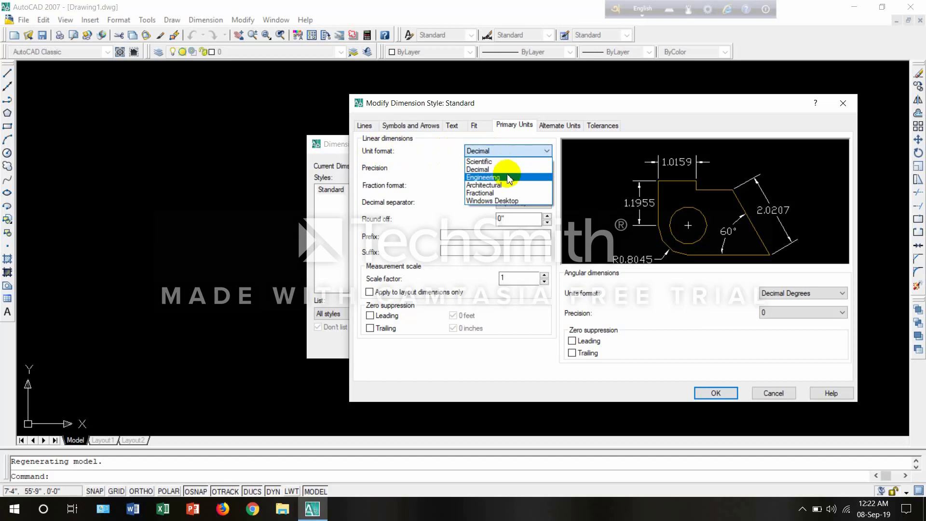
{"action": "left_click", "coordinate": [509, 177]}
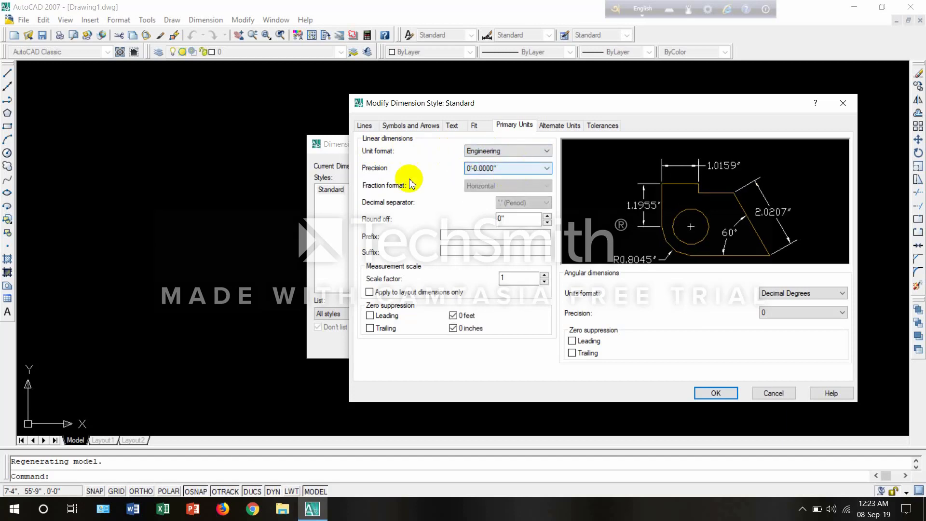
{"action": "left_click", "coordinate": [509, 167]}
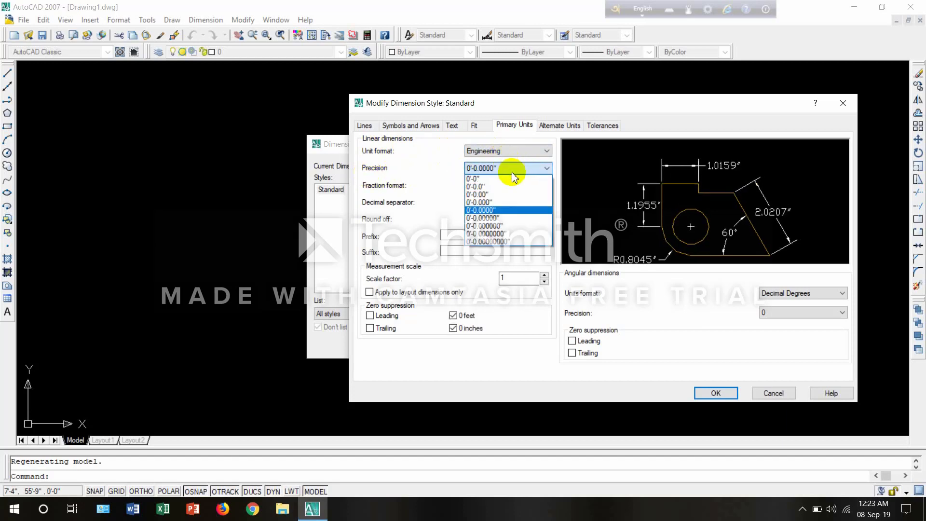
{"action": "left_click", "coordinate": [486, 179]}
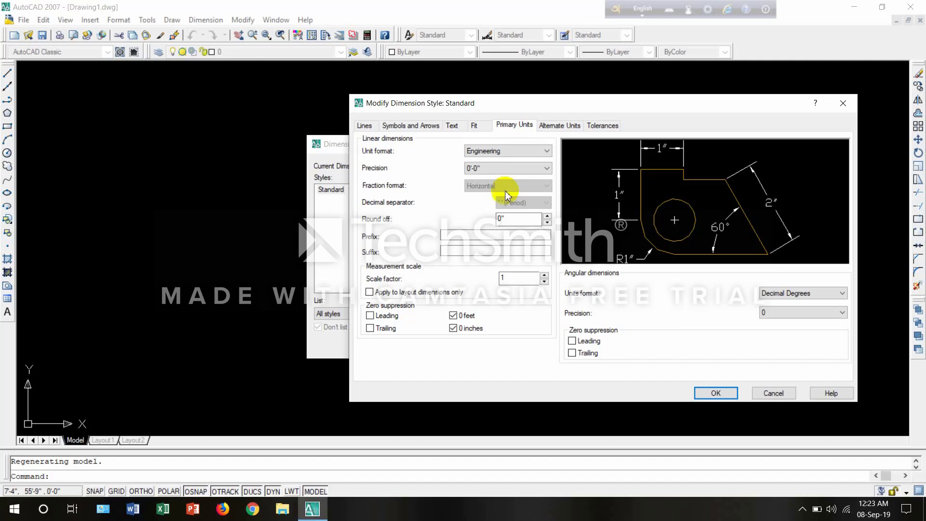
- Set the dimension text color of the Standard style to index color 130
{"action": "left_click", "coordinate": [451, 127]}
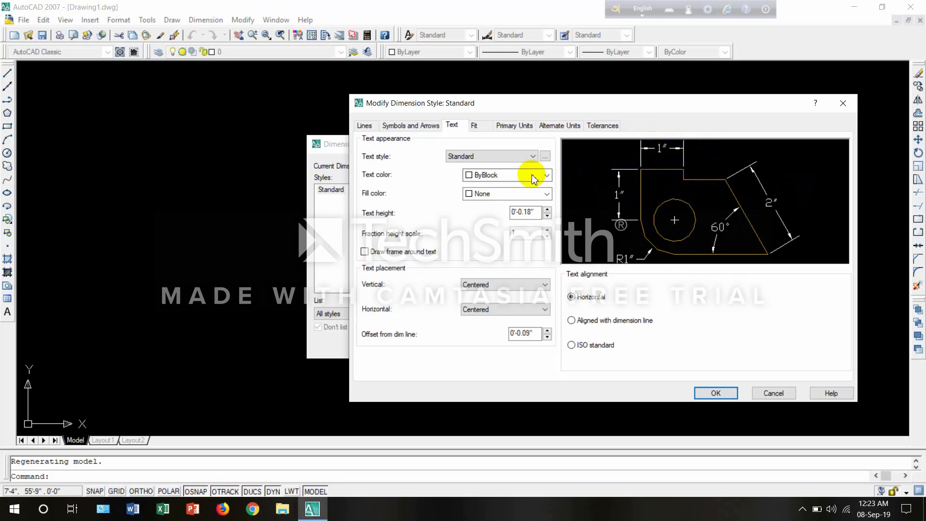
{"action": "left_click", "coordinate": [515, 177]}
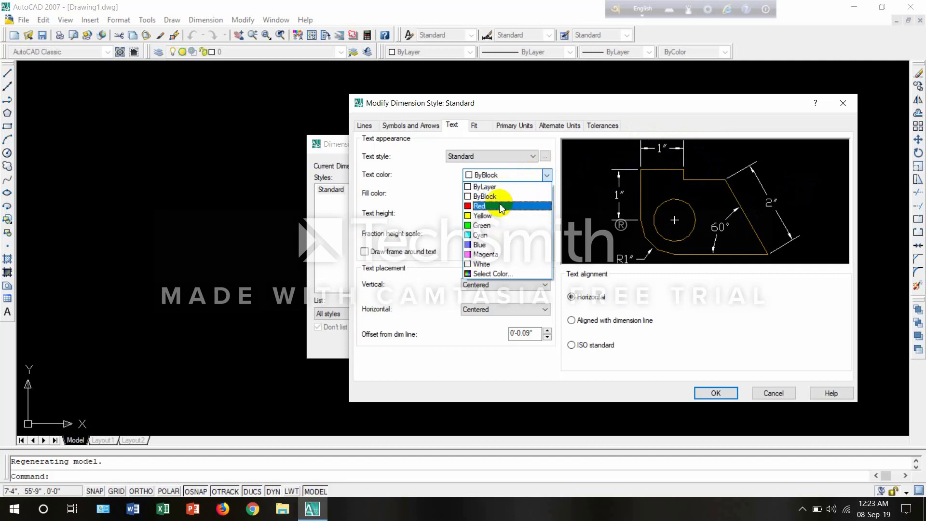
{"action": "left_click", "coordinate": [481, 274]}
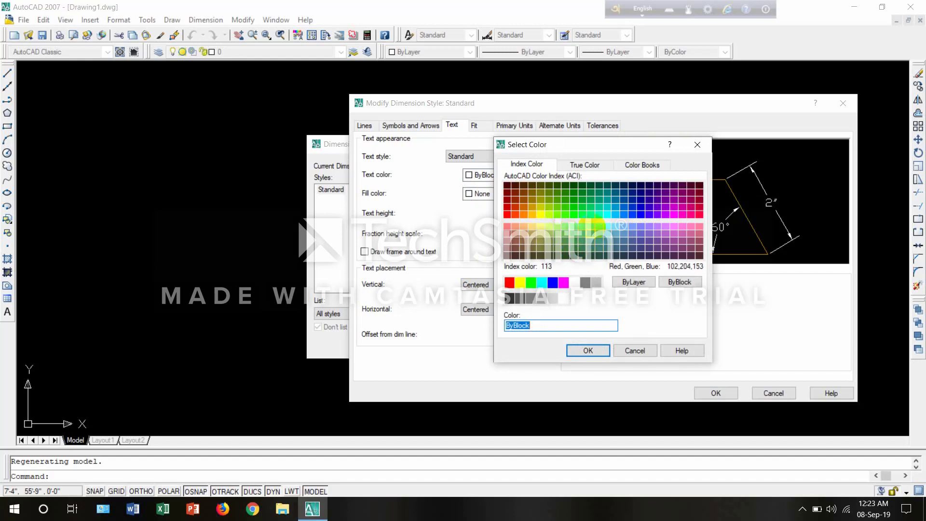
{"action": "left_click", "coordinate": [607, 213]}
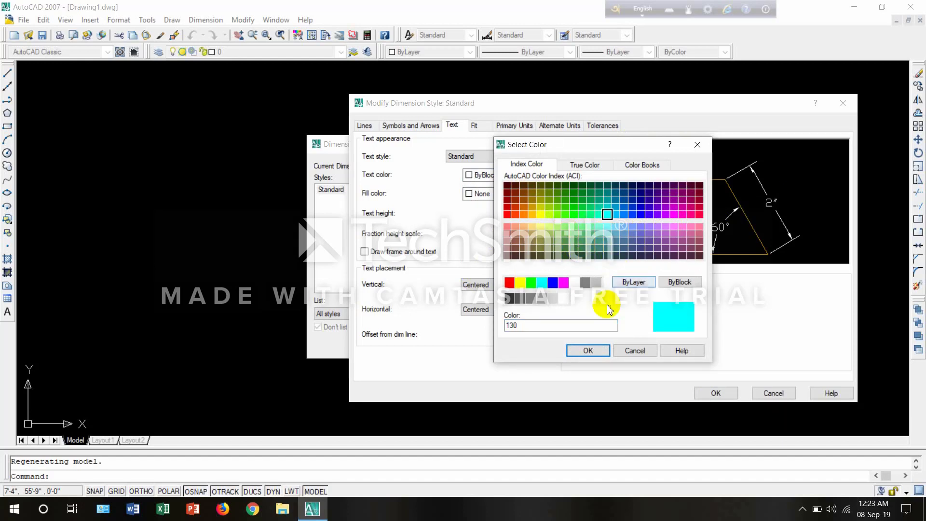
{"action": "left_click", "coordinate": [587, 350]}
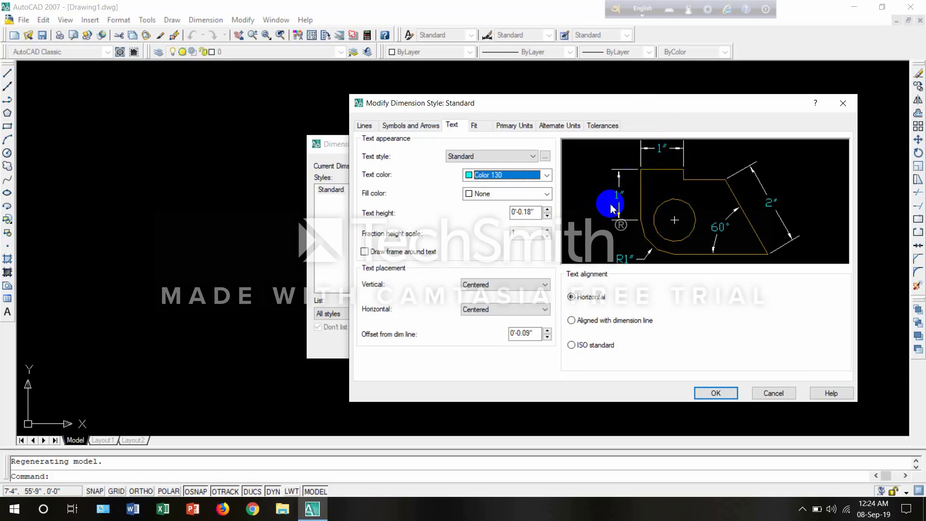
- Try a Green fill color behind the dimension text and set the fill back to None
{"action": "left_click", "coordinate": [446, 202]}
{"action": "left_click", "coordinate": [545, 194]}
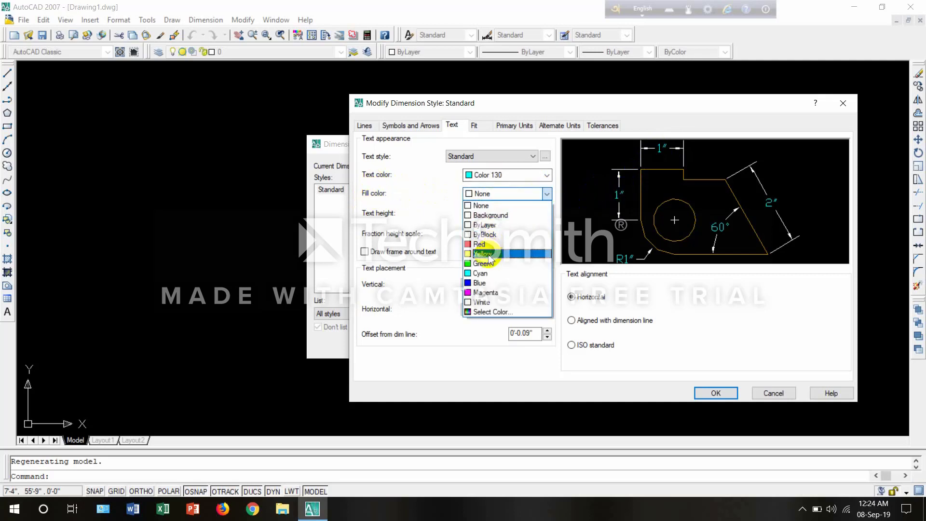
{"action": "left_click", "coordinate": [482, 264]}
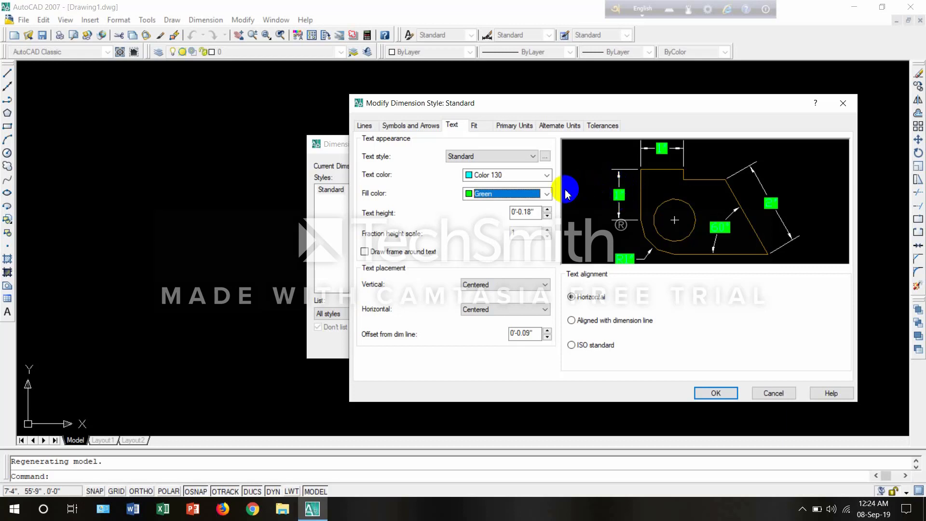
{"action": "left_click", "coordinate": [547, 195]}
{"action": "scroll", "coordinate": [548, 197], "scroll_direction": "up", "scroll_amount": 1}
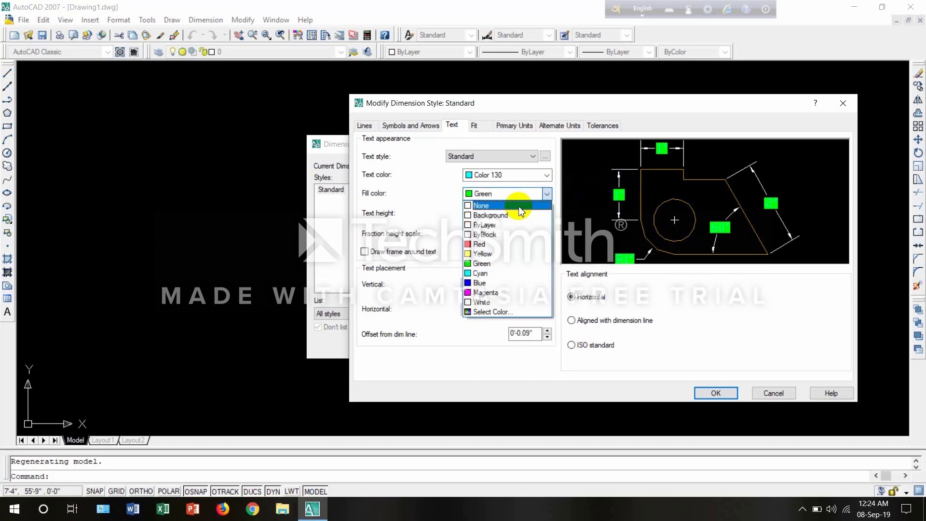
{"action": "left_click", "coordinate": [522, 202]}
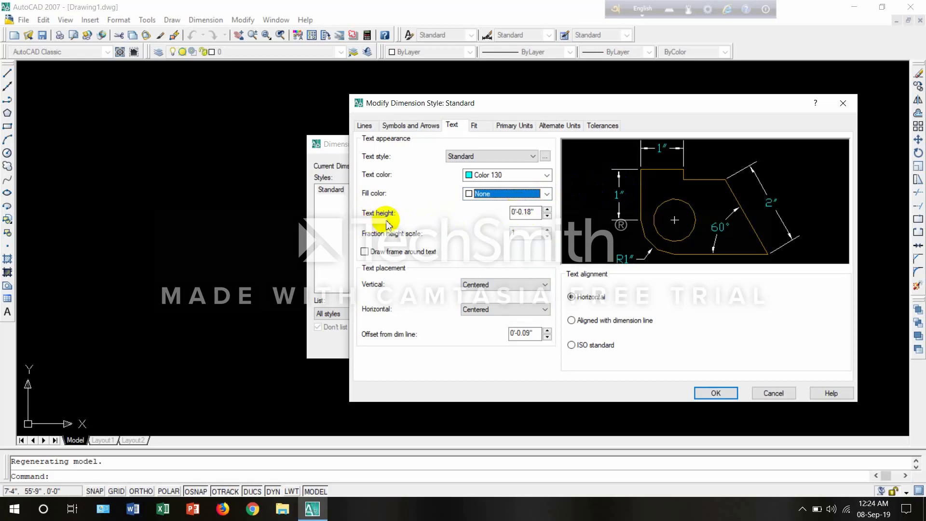
- Set the dimension text height to 7"
{"action": "left_click", "coordinate": [624, 180]}
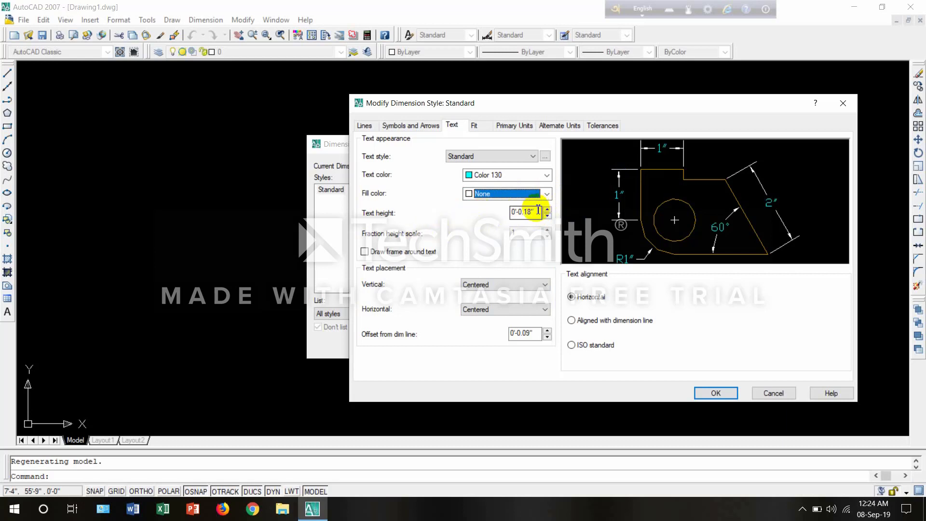
{"action": "left_click_drag", "start_coordinate": [535, 211], "coordinate": [502, 213]}
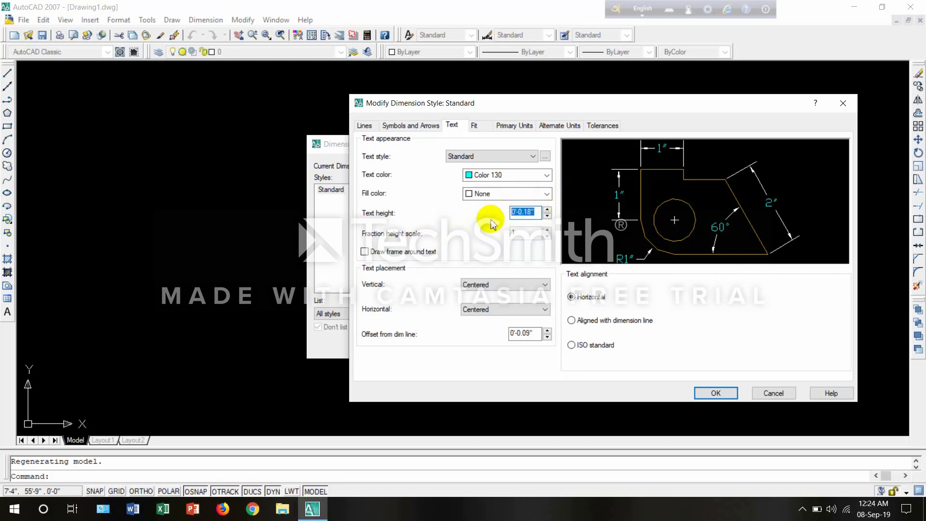
{"action": "type", "text": "7"}
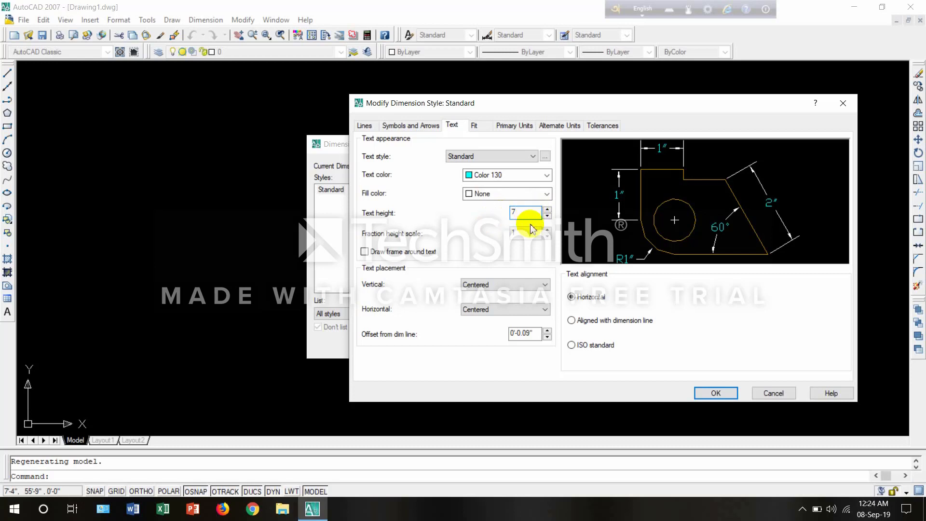
{"action": "key", "text": "Tab"}
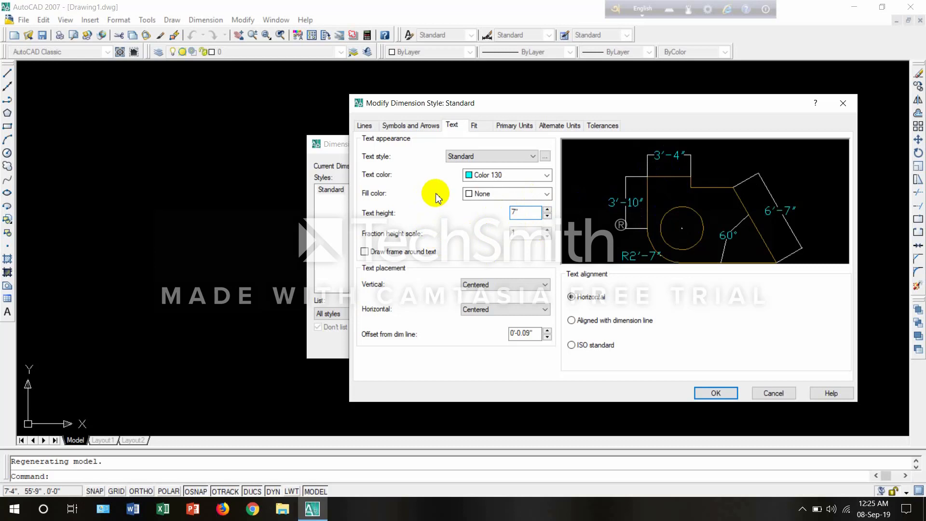
- Set the first and second dimension arrowheads to Oblique
{"action": "left_click", "coordinate": [409, 127]}
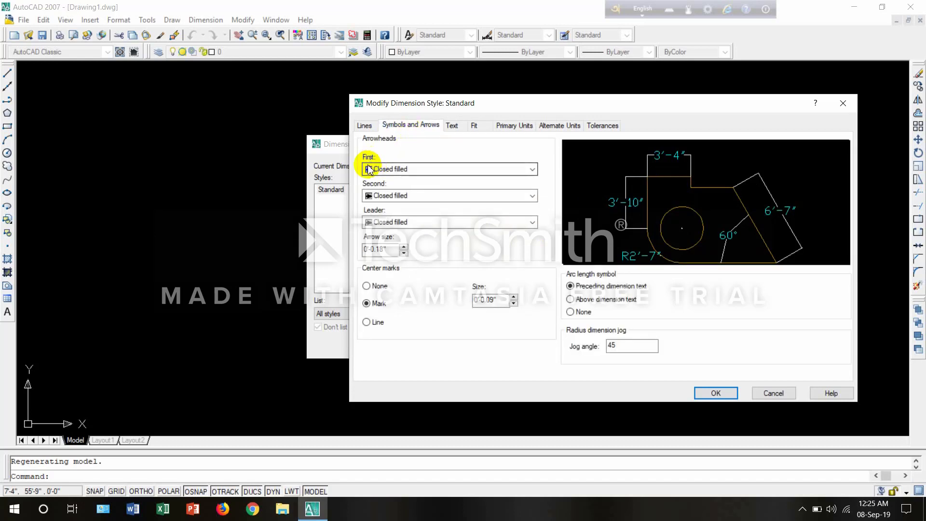
{"action": "left_click", "coordinate": [418, 169]}
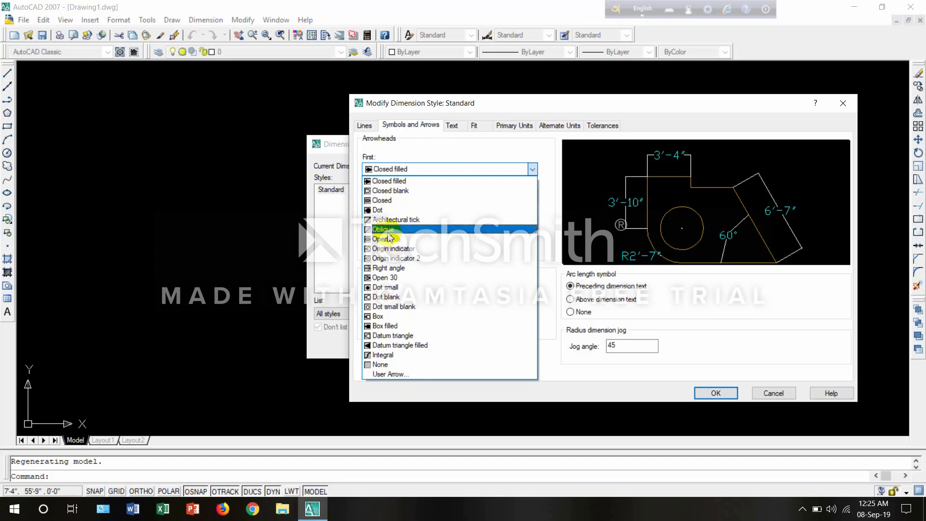
{"action": "left_click", "coordinate": [388, 232]}
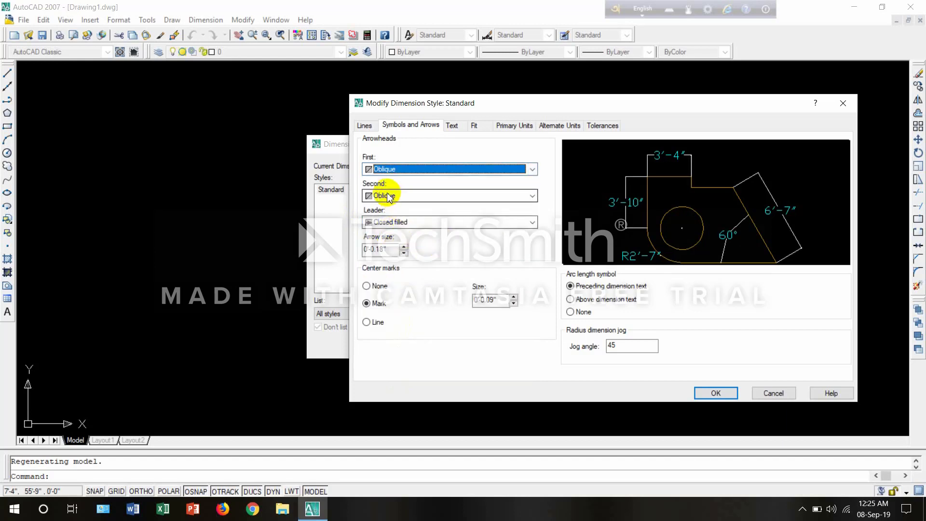
- Choose Closed filled as the leader arrowhead and set the arrow size to 5"
{"action": "left_click", "coordinate": [434, 223]}
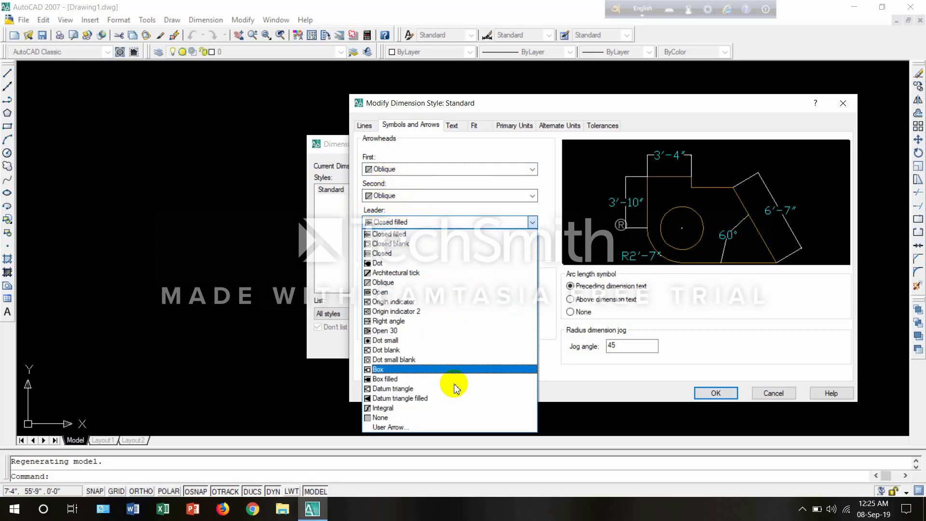
{"action": "left_click", "coordinate": [405, 234]}
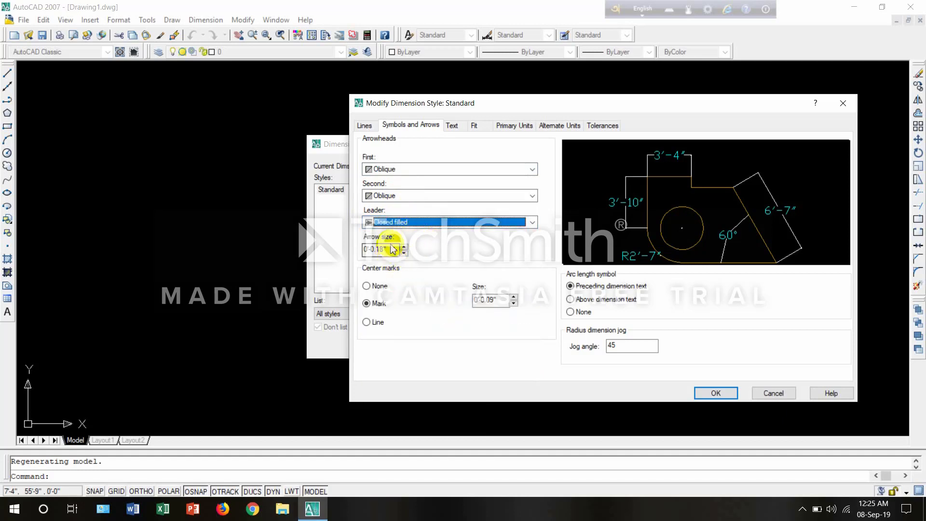
{"action": "left_click_drag", "start_coordinate": [394, 250], "coordinate": [367, 253]}
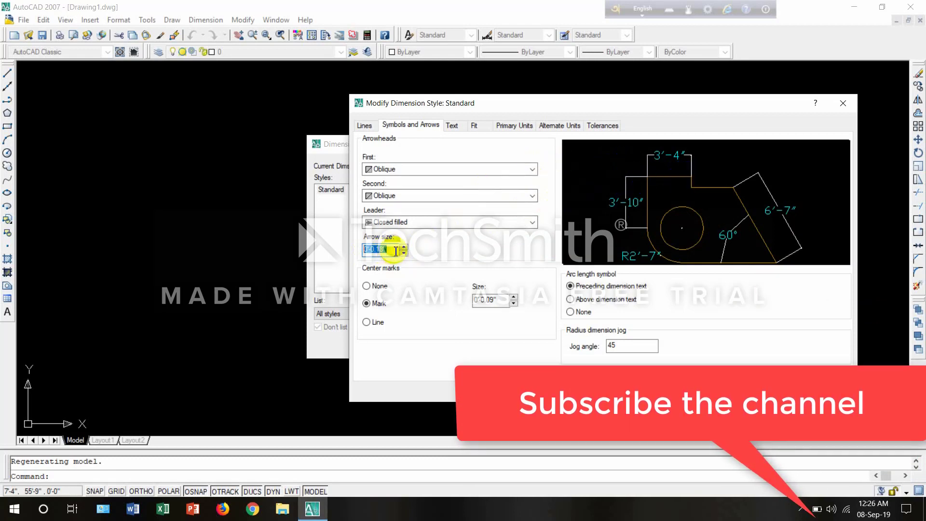
{"action": "type", "text": "5"}
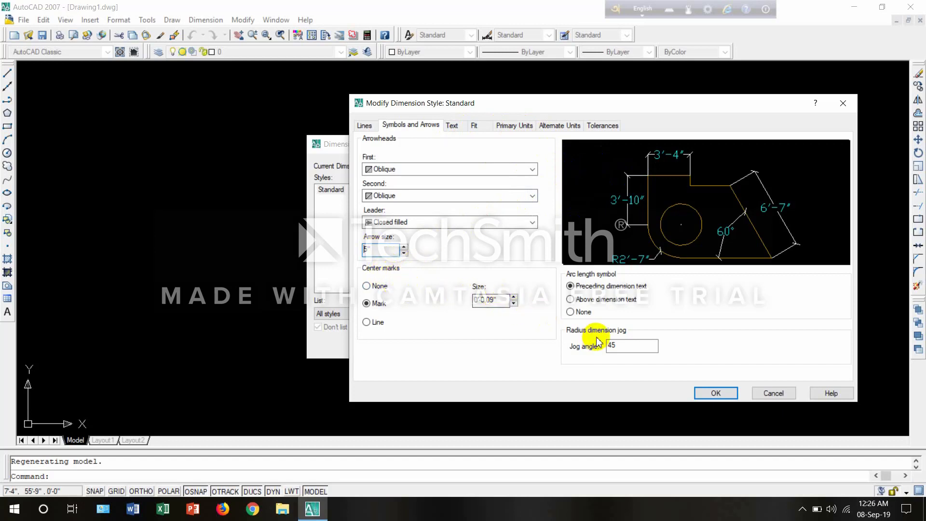
- Set the extension line color of the Standard dimension style to index color 240
{"action": "left_click", "coordinate": [364, 126]}
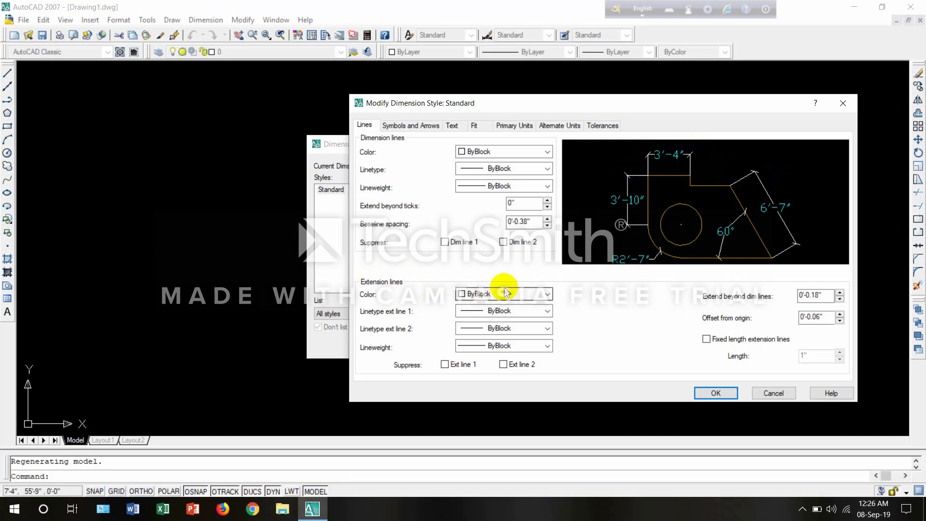
{"action": "left_click", "coordinate": [549, 296]}
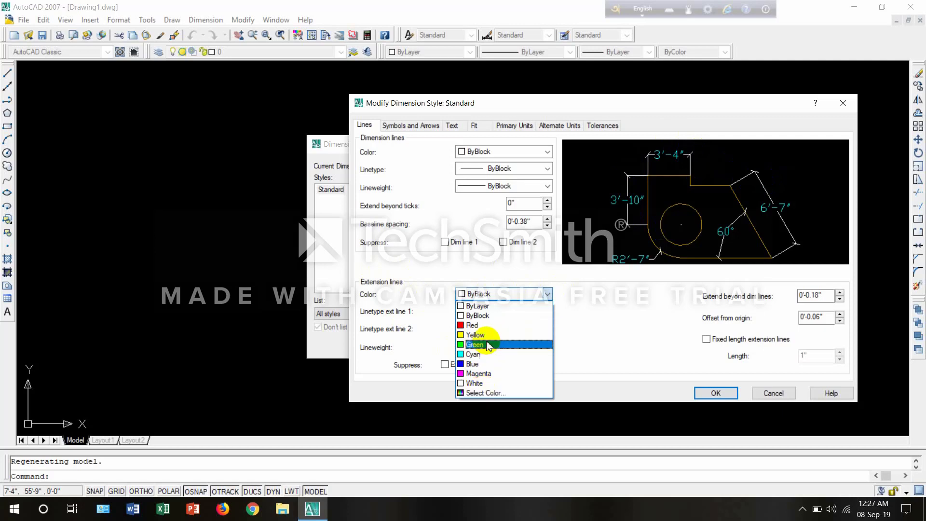
{"action": "left_click", "coordinate": [484, 394]}
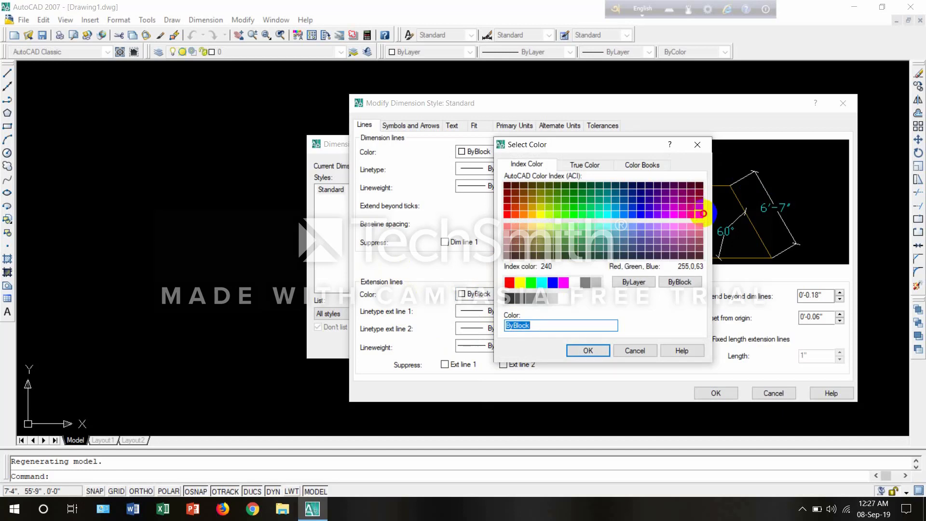
{"action": "left_click", "coordinate": [699, 213]}
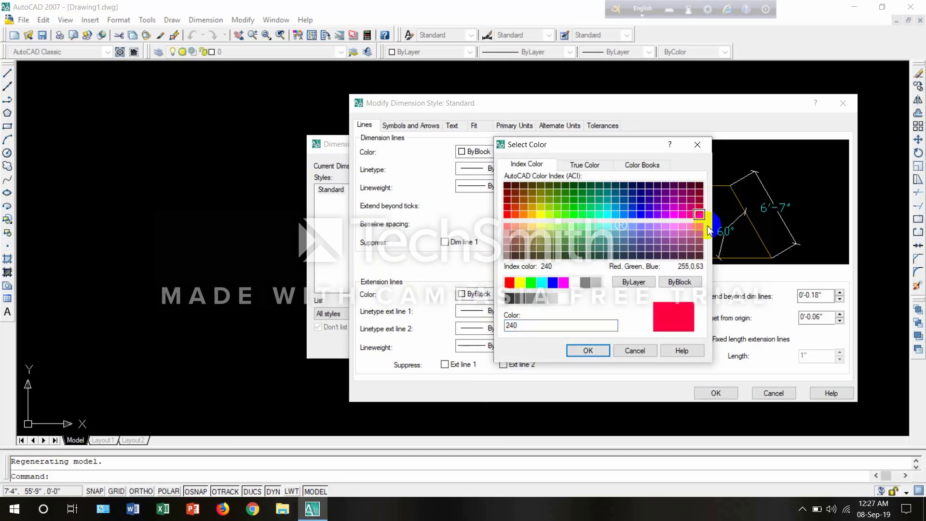
{"action": "left_click", "coordinate": [588, 350]}
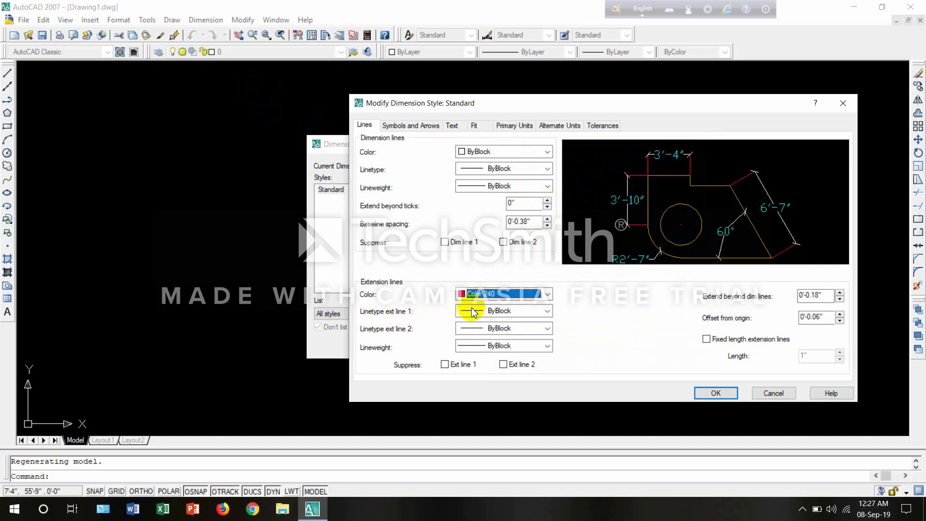
{"action": "left_click", "coordinate": [545, 311]}
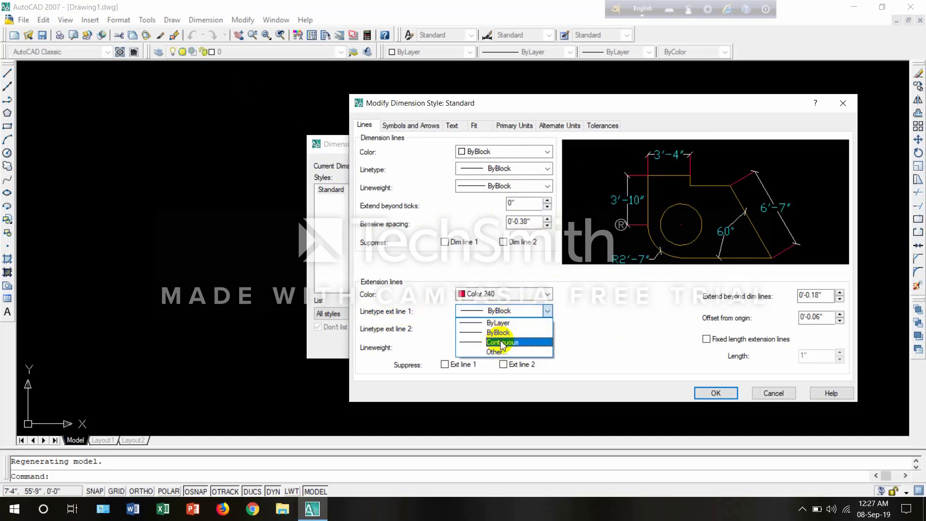
{"action": "left_click", "coordinate": [514, 311]}
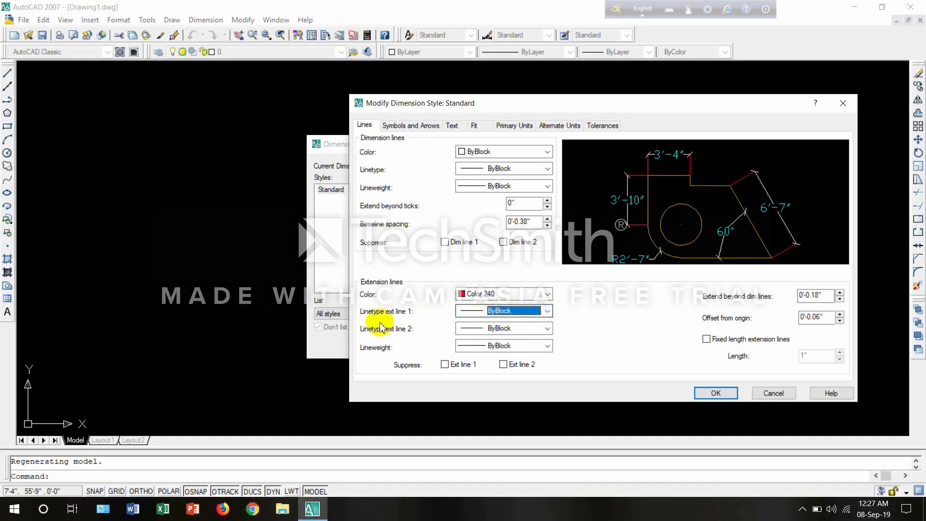
{"action": "left_click", "coordinate": [622, 187]}
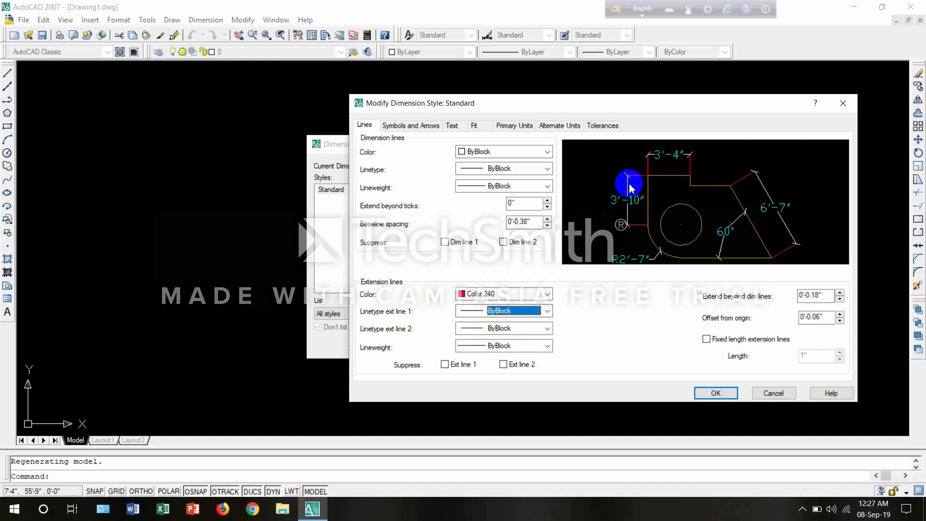
- Load the ACAD_ISO02W100 linetype from acad.lin through the extension line 1 linetype choices, keeping ByBlock selected for that line
{"action": "left_click", "coordinate": [517, 311]}
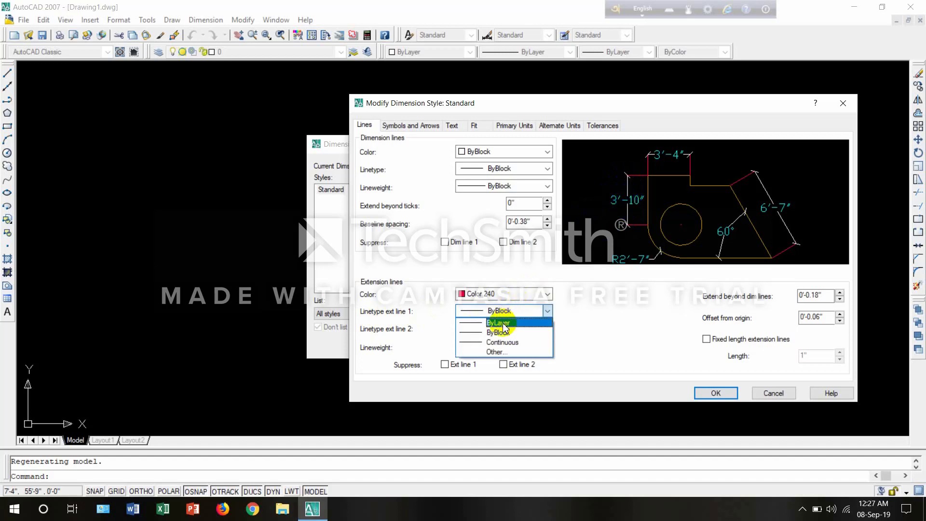
{"action": "left_click", "coordinate": [496, 354]}
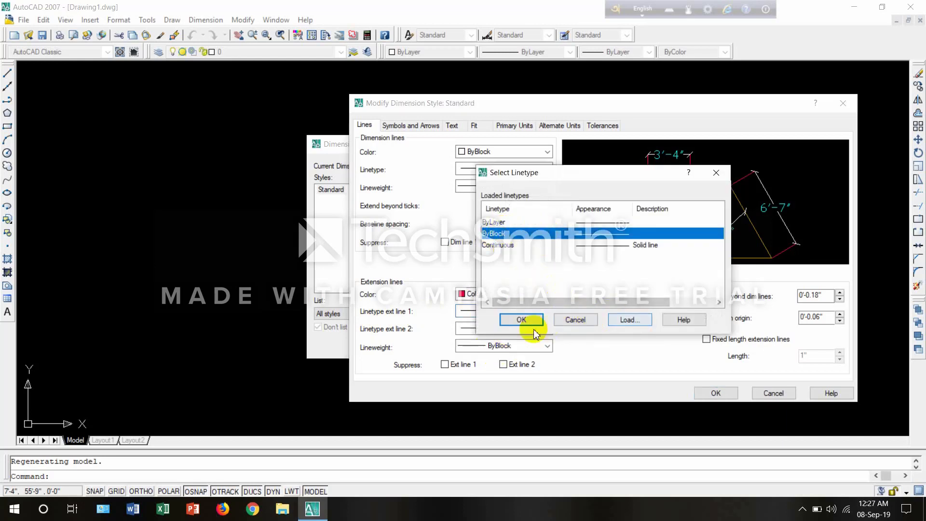
{"action": "left_click", "coordinate": [626, 320]}
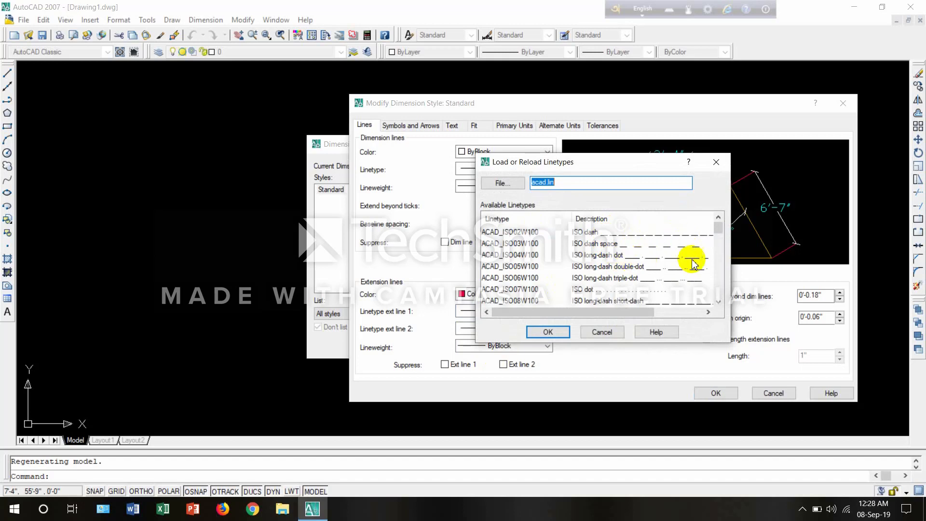
{"action": "scroll", "coordinate": [647, 279], "scroll_direction": "down", "scroll_amount": 2}
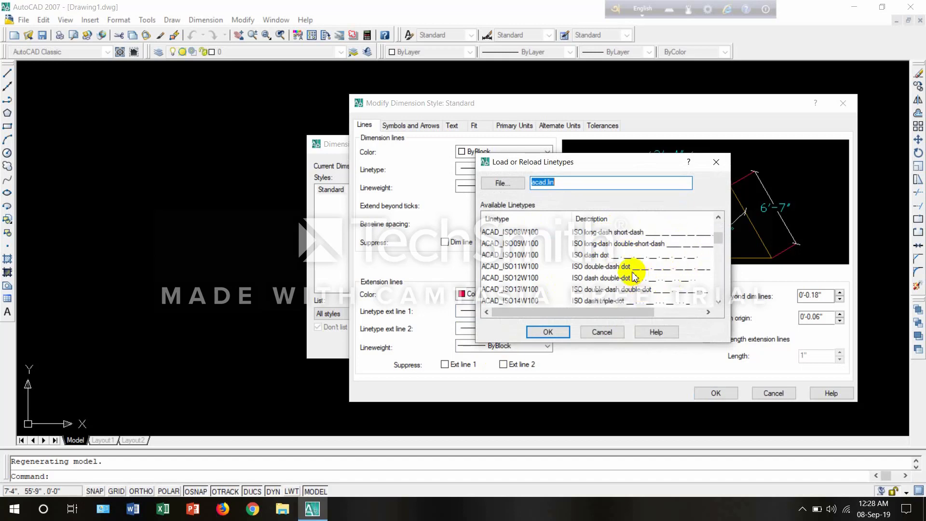
{"action": "scroll", "coordinate": [603, 266], "scroll_direction": "up", "scroll_amount": 2}
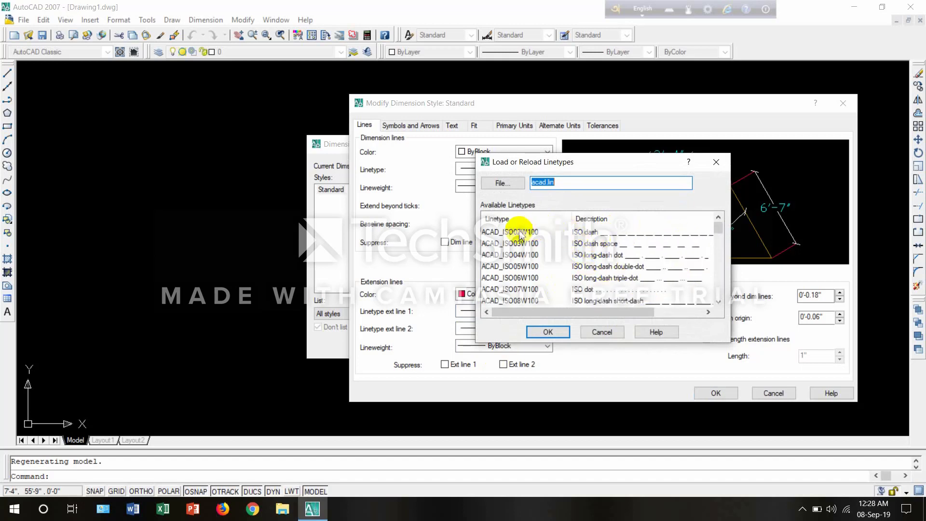
{"action": "left_click", "coordinate": [519, 233]}
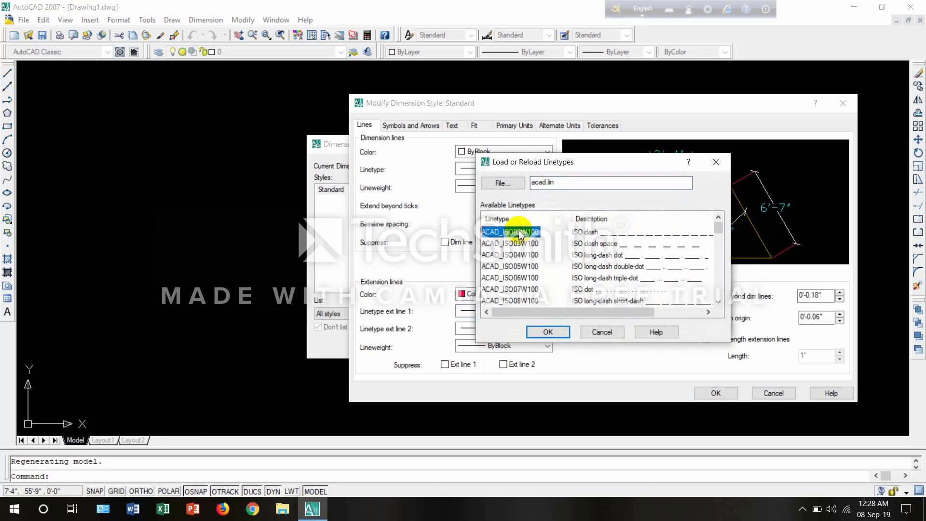
{"action": "left_click", "coordinate": [554, 333]}
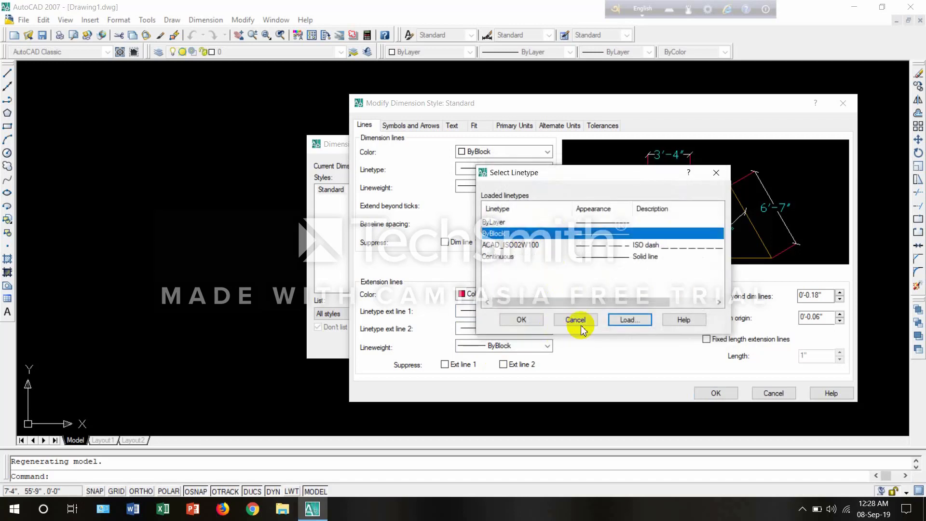
{"action": "left_click", "coordinate": [526, 320]}
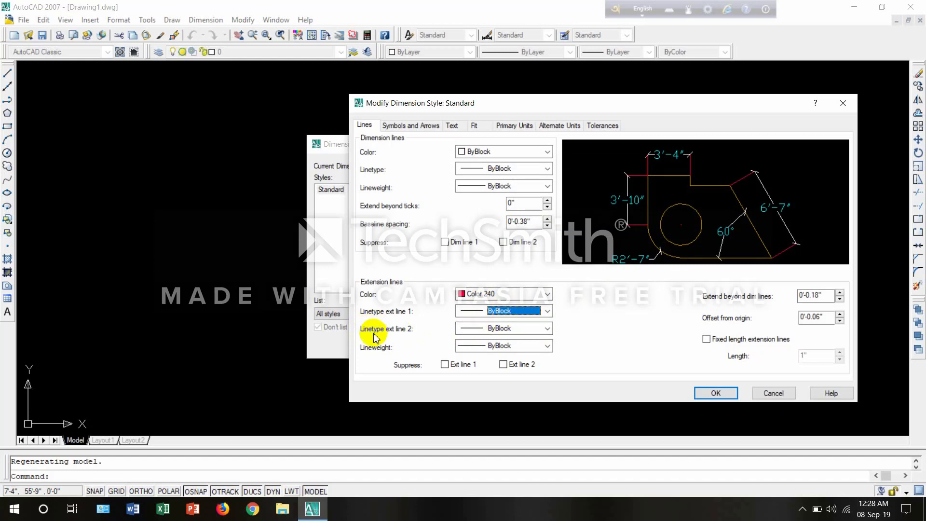
- Reload the ACAD_ISO02W100 linetype and assign it to extension line 2 of the Standard dimension style
{"action": "left_click", "coordinate": [523, 328]}
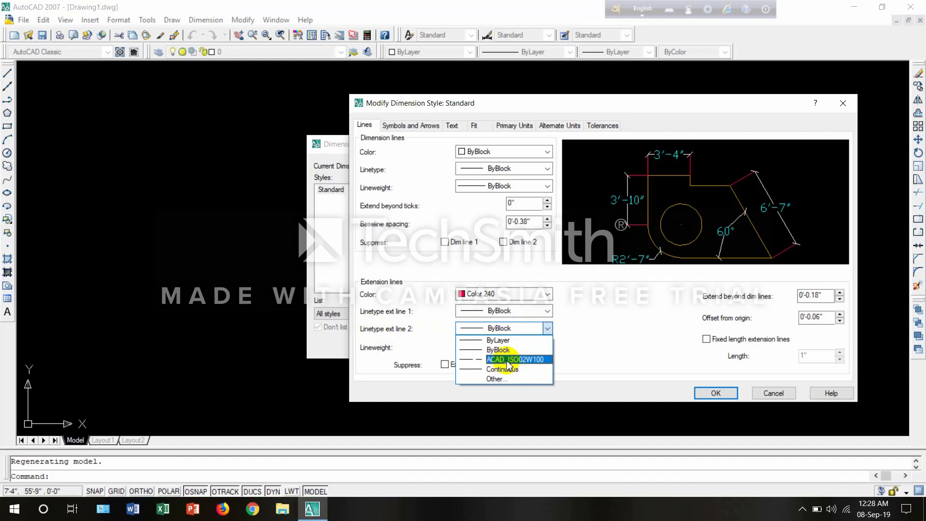
{"action": "left_click", "coordinate": [495, 379]}
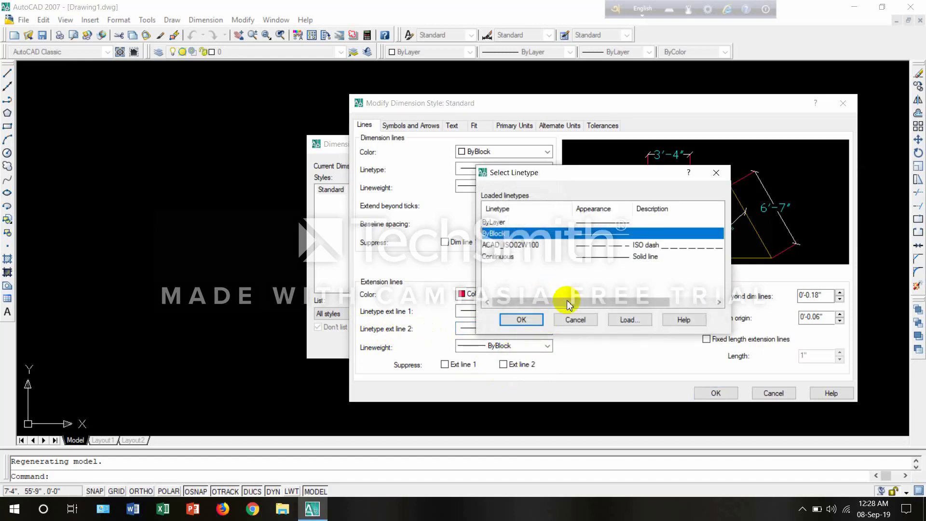
{"action": "left_click", "coordinate": [519, 244]}
{"action": "left_click", "coordinate": [621, 319]}
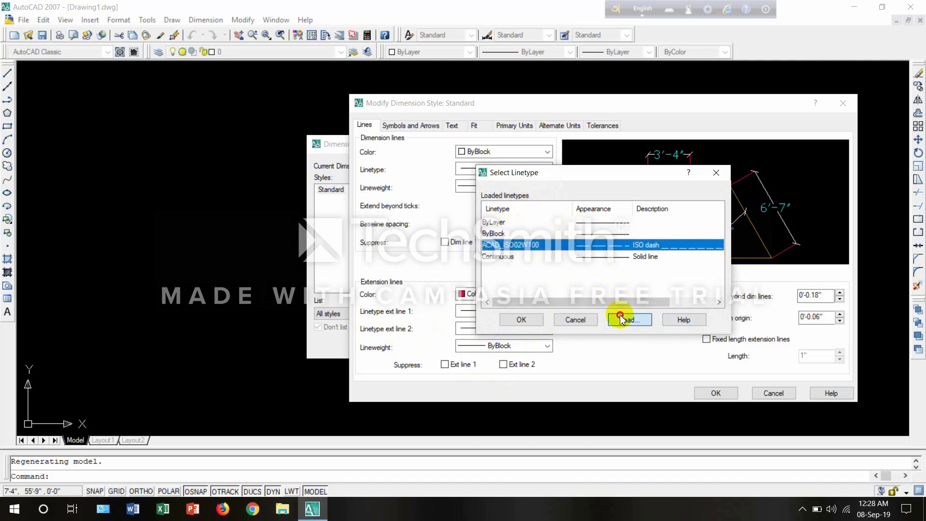
{"action": "left_click", "coordinate": [517, 233]}
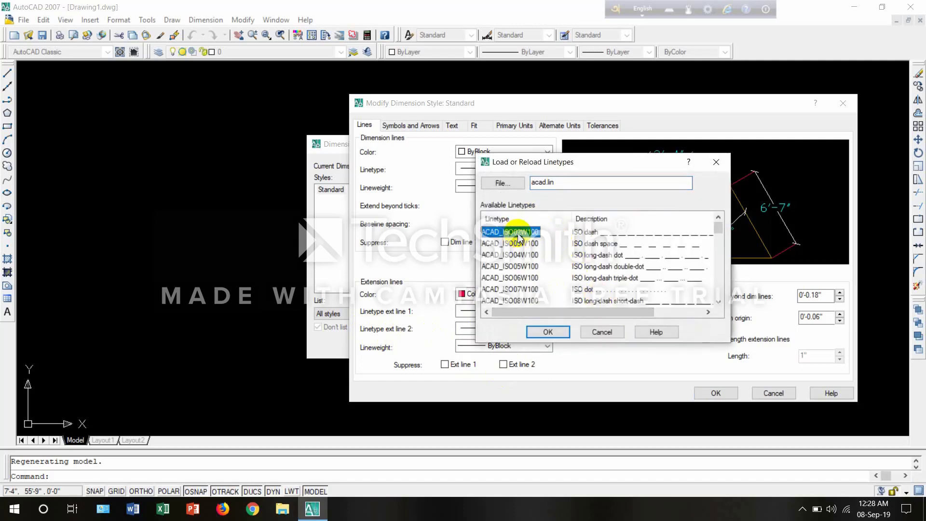
{"action": "left_click", "coordinate": [549, 330]}
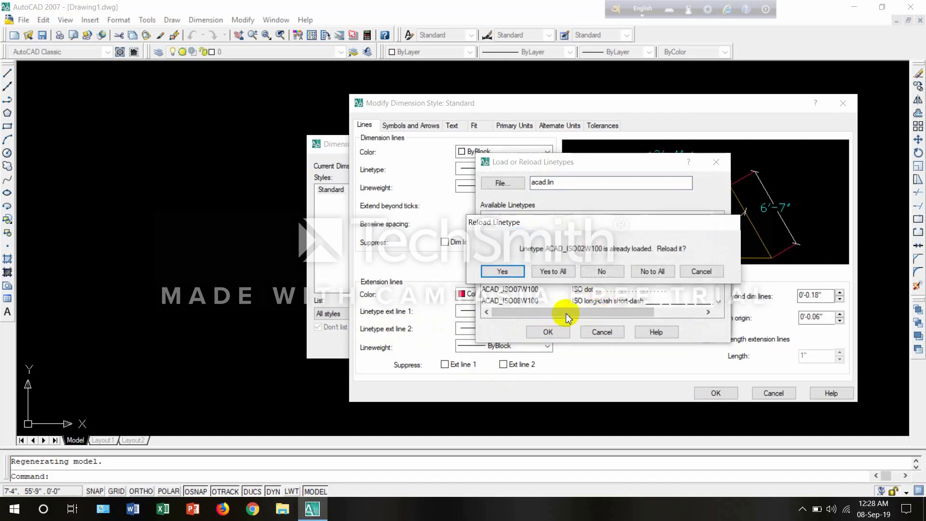
{"action": "left_click", "coordinate": [542, 270]}
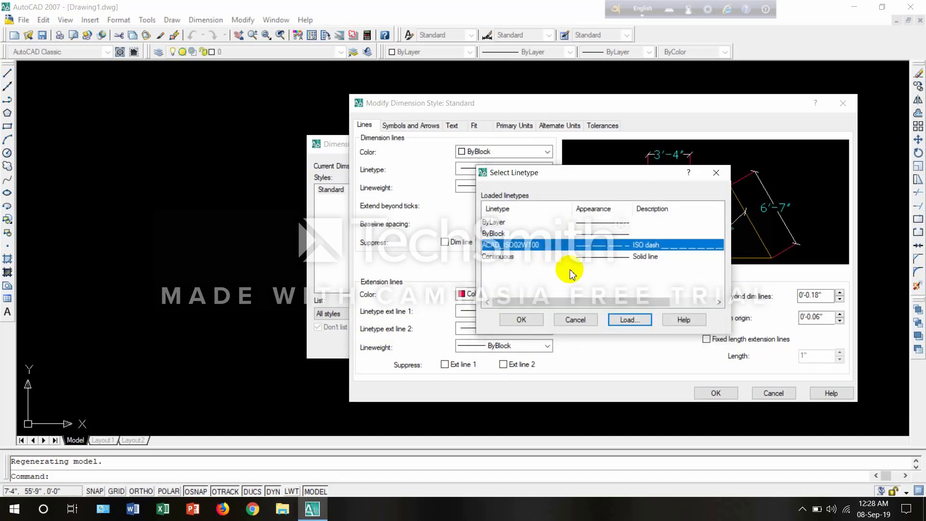
{"action": "left_click", "coordinate": [529, 320]}
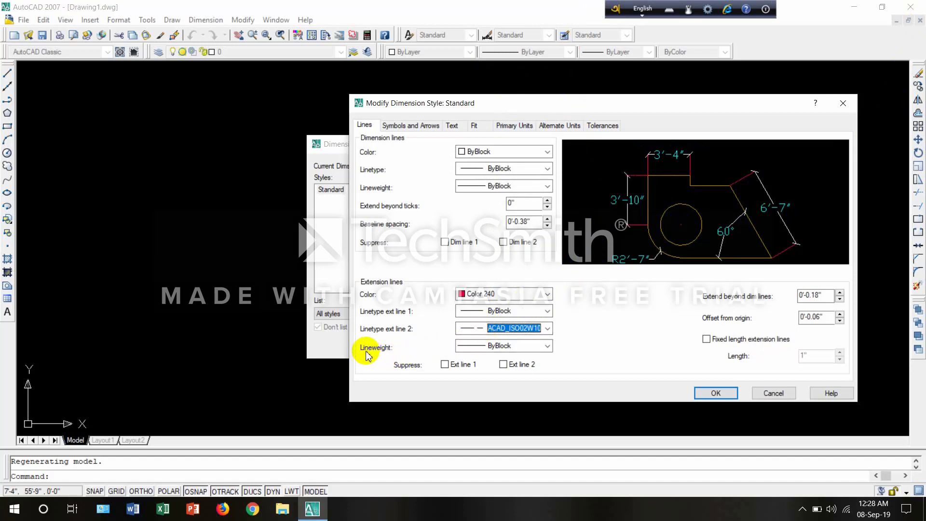
- Set the extension line lineweight of the Standard dimension style to 0.30 mm
{"action": "left_click", "coordinate": [547, 347]}
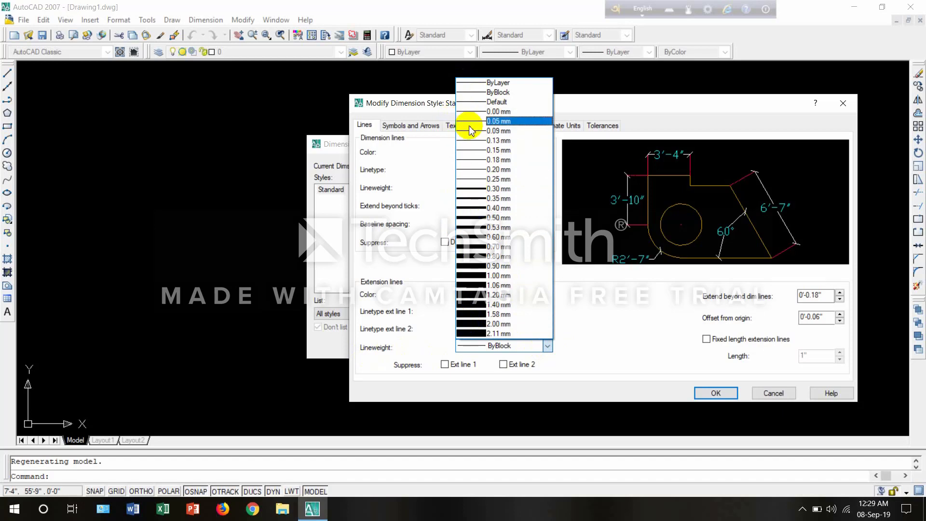
{"action": "left_click", "coordinate": [471, 191]}
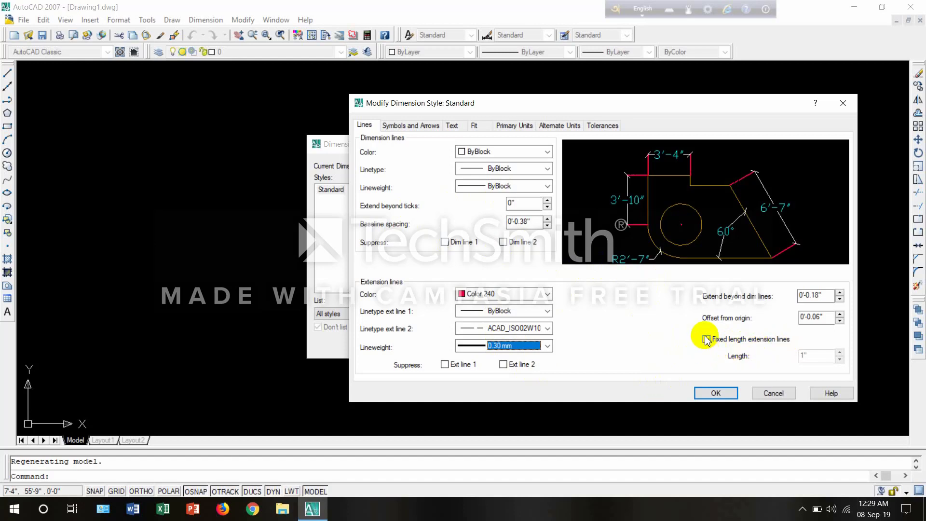
{"action": "left_click", "coordinate": [621, 199]}
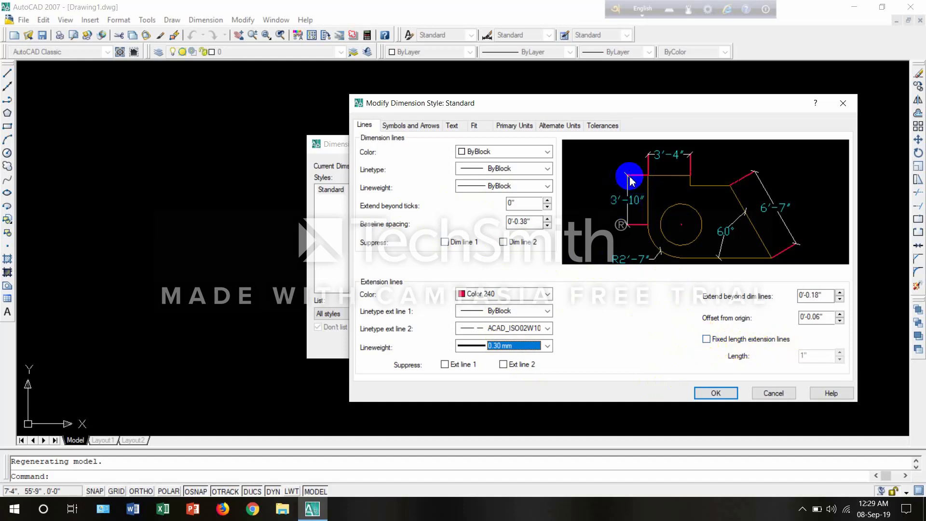
- Switch fixed length extension lines on and off to compare their effect in the style preview
{"action": "left_click", "coordinate": [707, 339]}
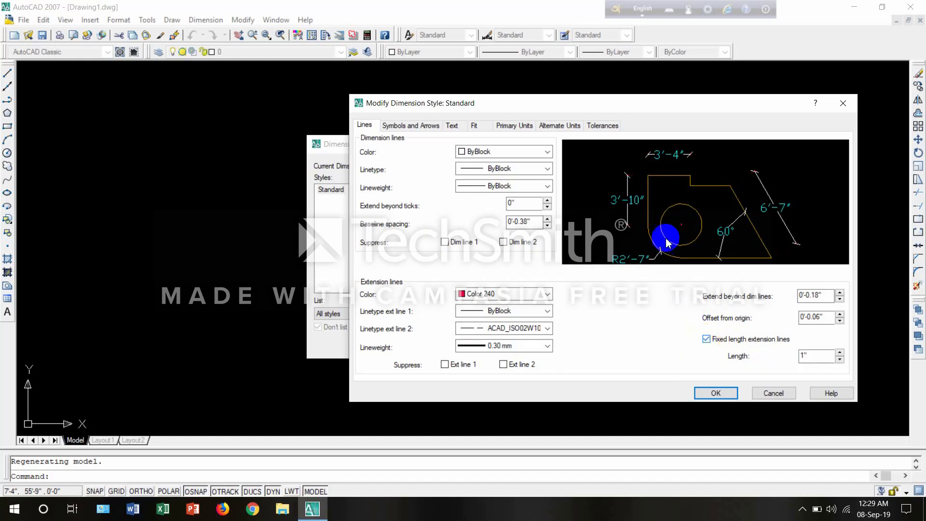
{"action": "left_click", "coordinate": [706, 339]}
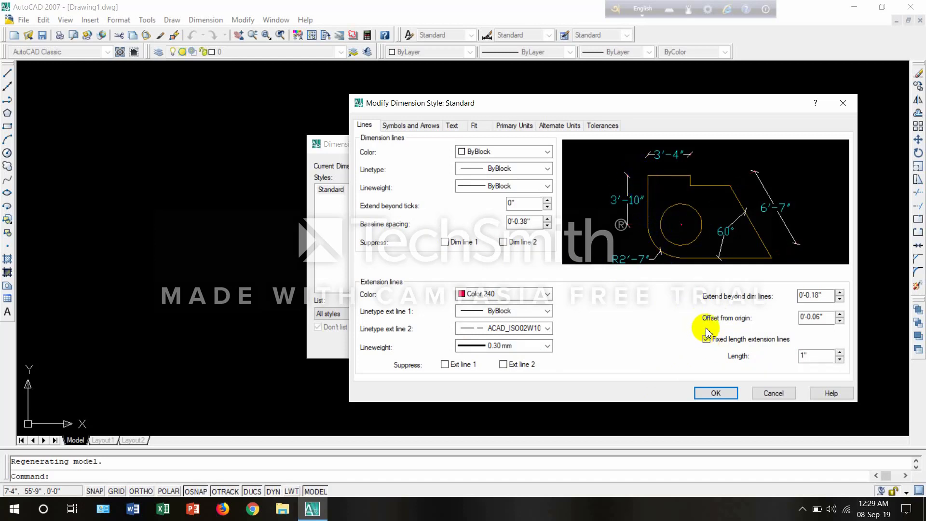
{"action": "left_click", "coordinate": [707, 339]}
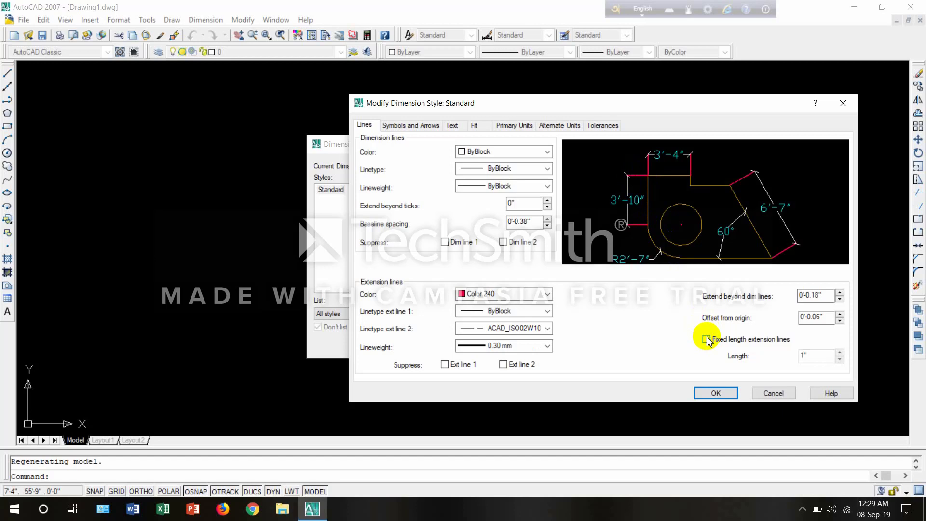
{"action": "left_click", "coordinate": [707, 340]}
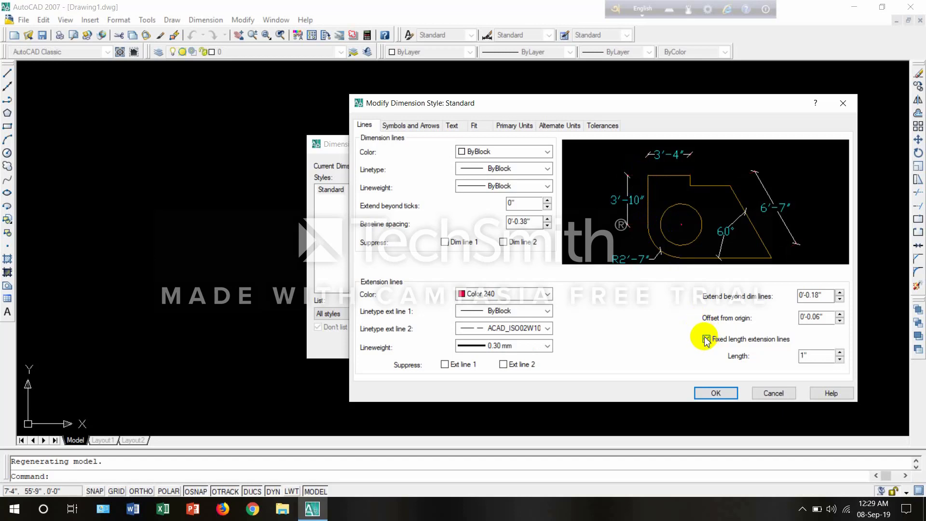
{"action": "left_click", "coordinate": [707, 339]}
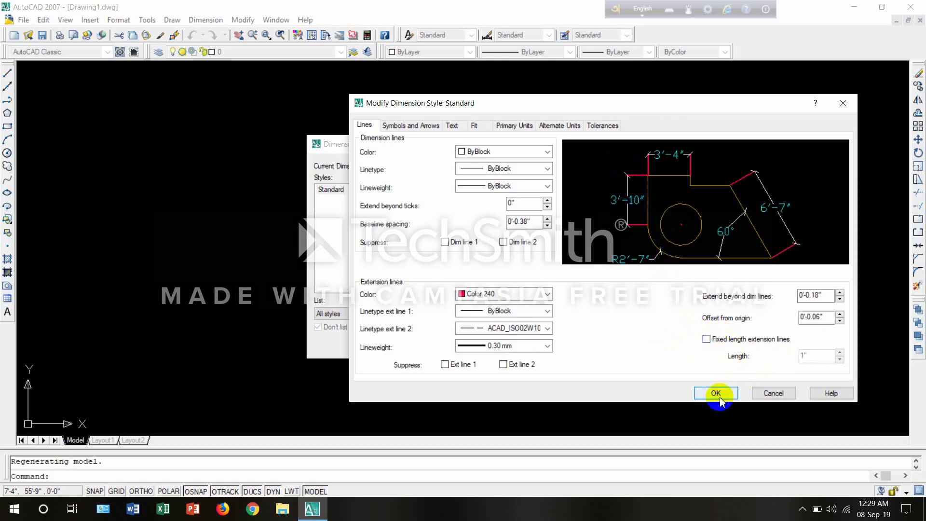
- Accept the changes to the Standard dimension style and close the Dimension Style Manager
{"action": "left_click", "coordinate": [699, 401]}
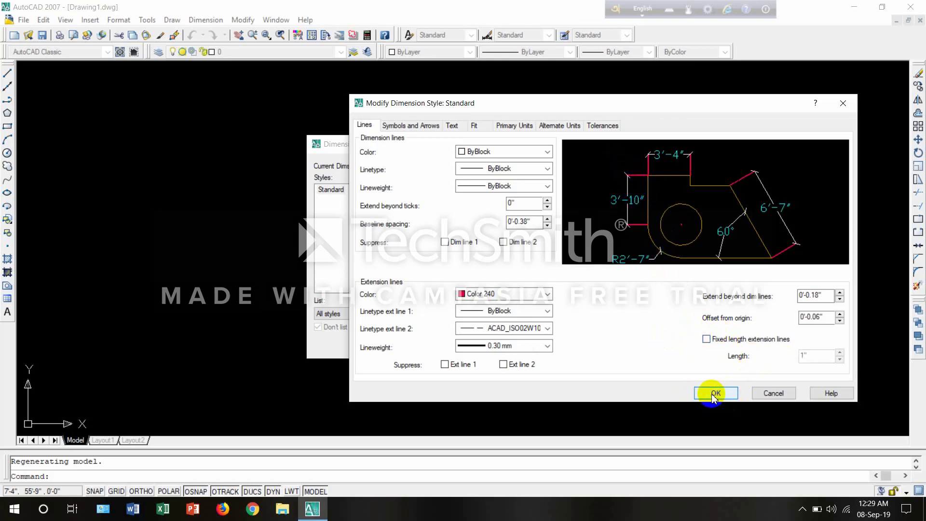
{"action": "left_click", "coordinate": [714, 394]}
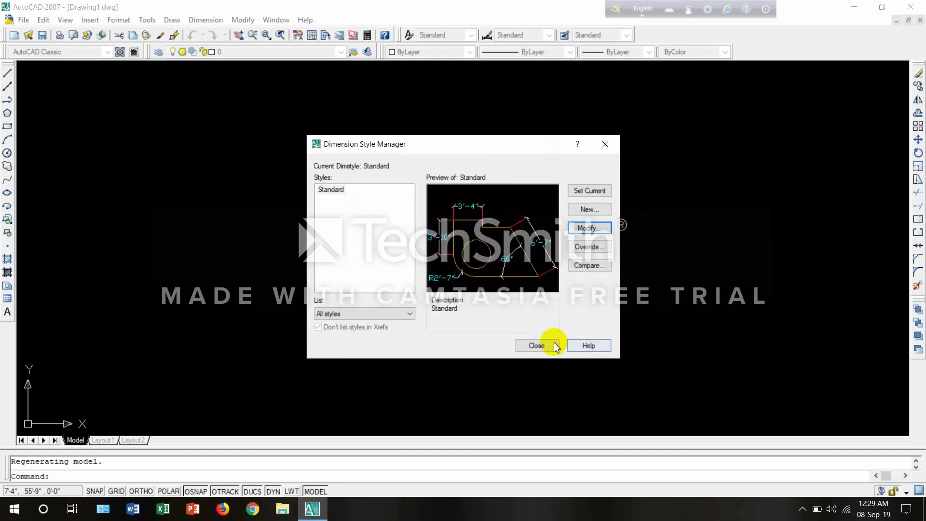
{"action": "left_click", "coordinate": [536, 346]}
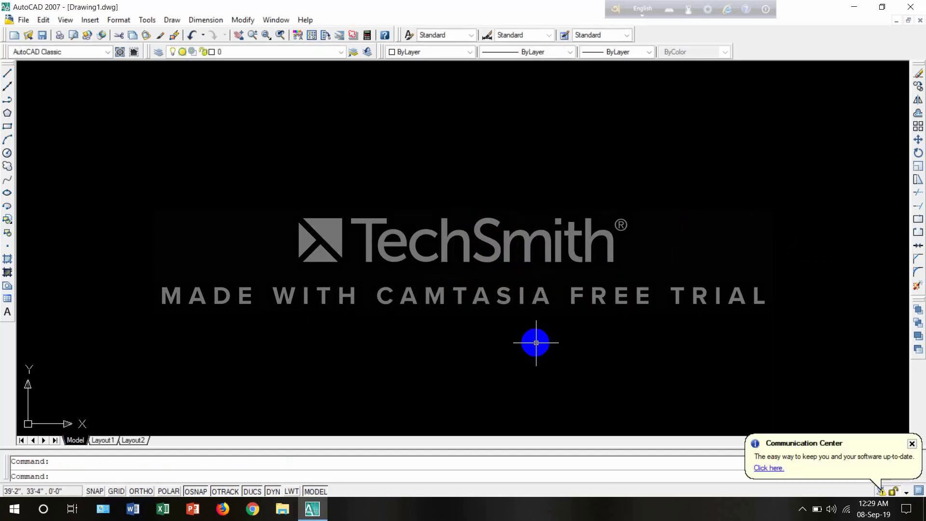